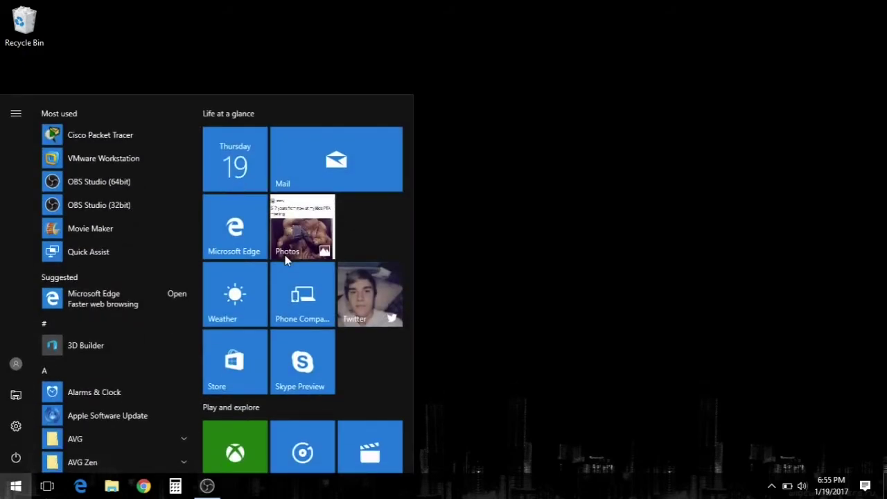
# - Find Quick Assist in the Start menu app list by expanding Windows Accessories
pyautogui.write('quick')
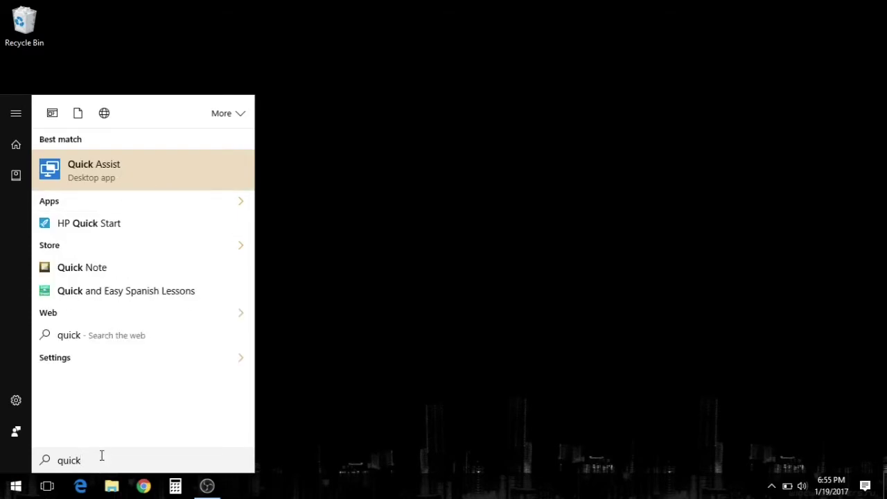
pyautogui.press('Escape')
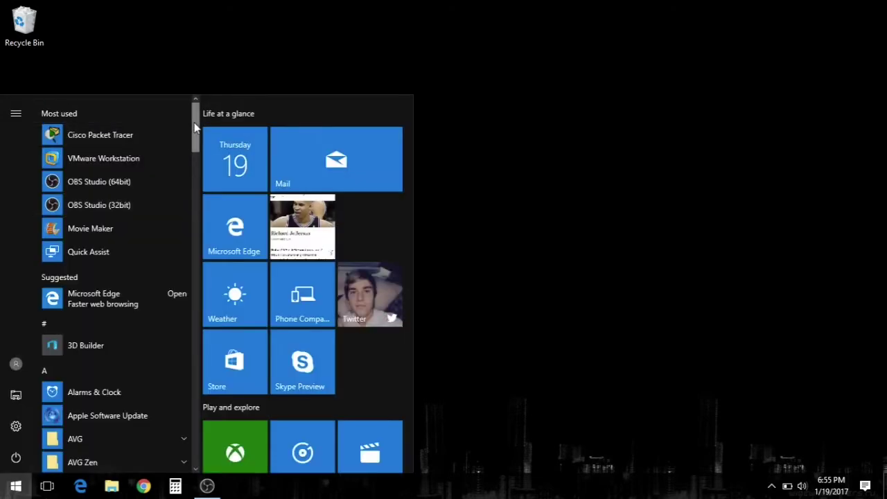
pyautogui.moveTo(197, 128); pyautogui.dragTo(213, 420)
pyautogui.scroll(-3, 185, 250)
pyautogui.click(184, 247)
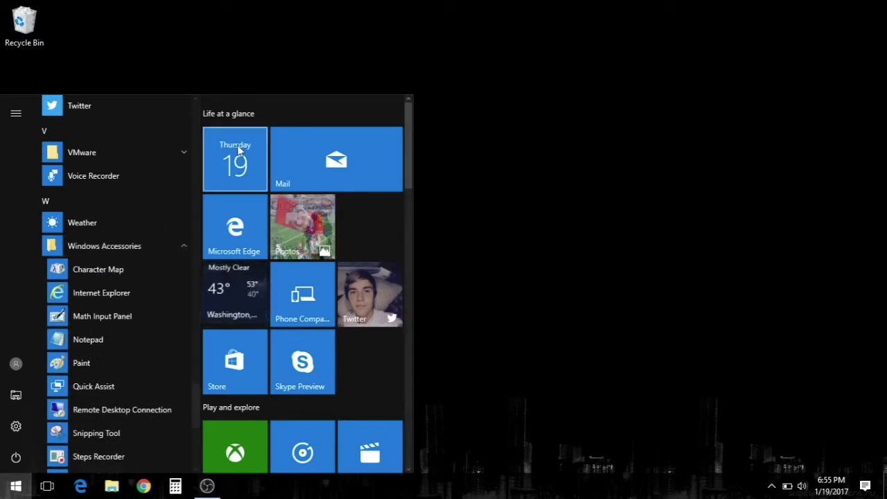
# - Launch Quick Assist and sign in with the Microsoft account to reach the remote session
pyautogui.click(88, 385)
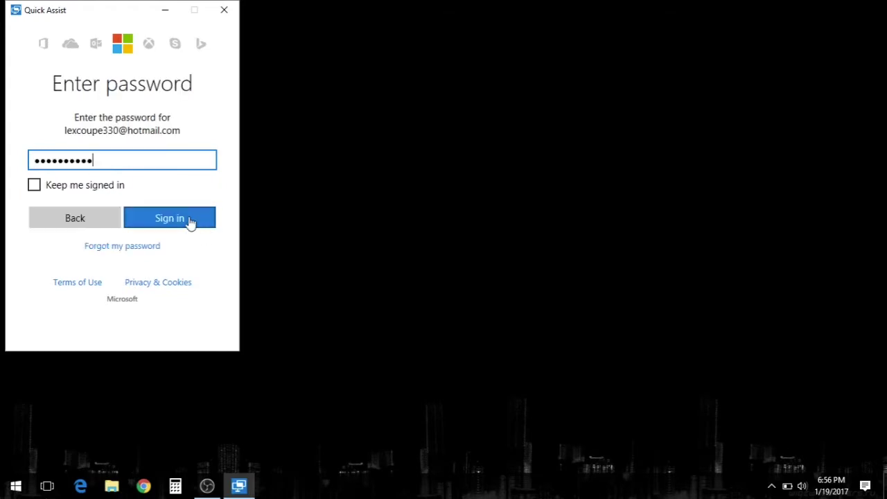
pyautogui.click(189, 220)
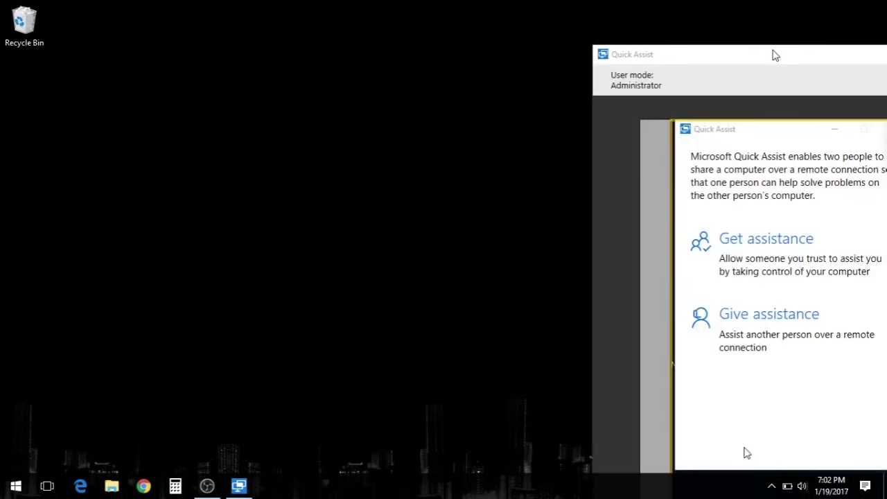
# - Move the remote viewer window left and maximize it to fill the screen
pyautogui.moveTo(773, 56); pyautogui.dragTo(409, 22)
pyautogui.moveTo(874, 19); pyautogui.dragTo(670, 16)
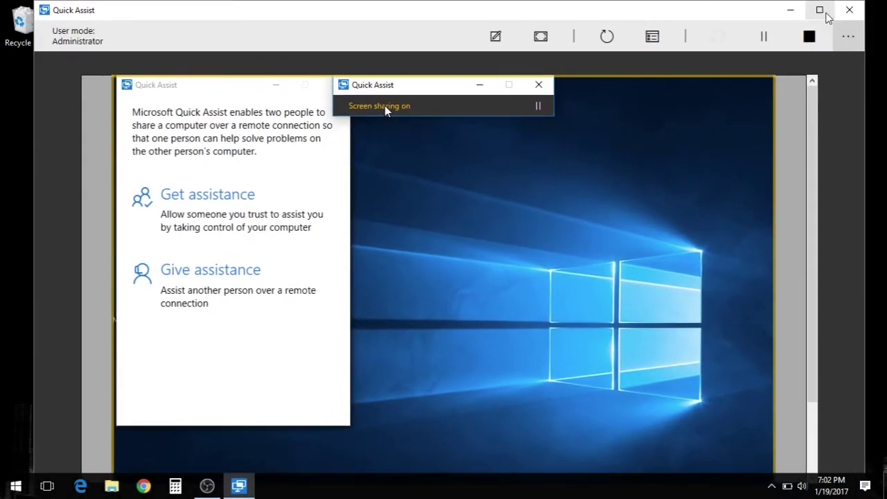
pyautogui.click(820, 11)
pyautogui.scroll(-2, 837, 158)
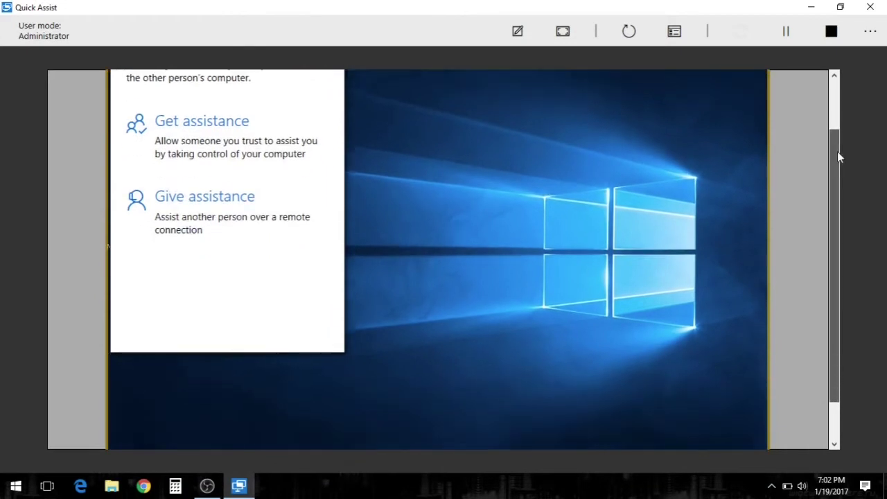
pyautogui.scroll(-2, 836, 158)
pyautogui.scroll(4, 847, 236)
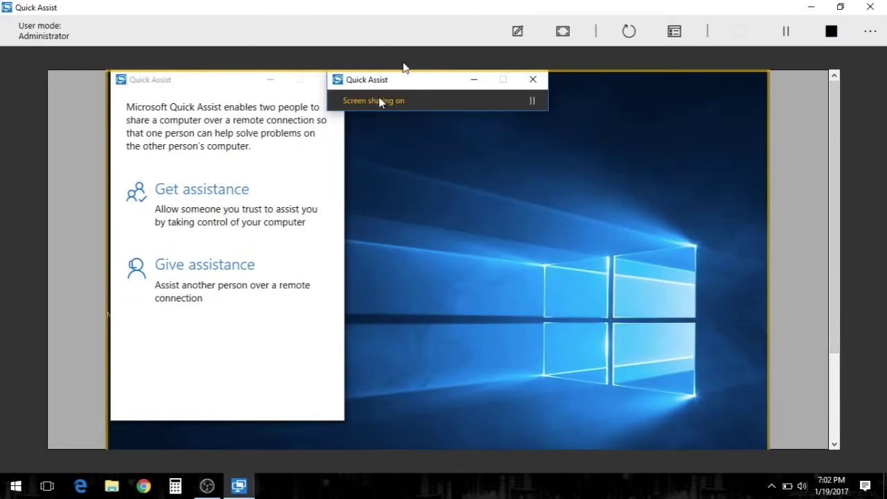
# - Shift the remote Screen sharing window aside and close the remote PC's Quick Assist intro window
pyautogui.moveTo(404, 79); pyautogui.dragTo(444, 86)
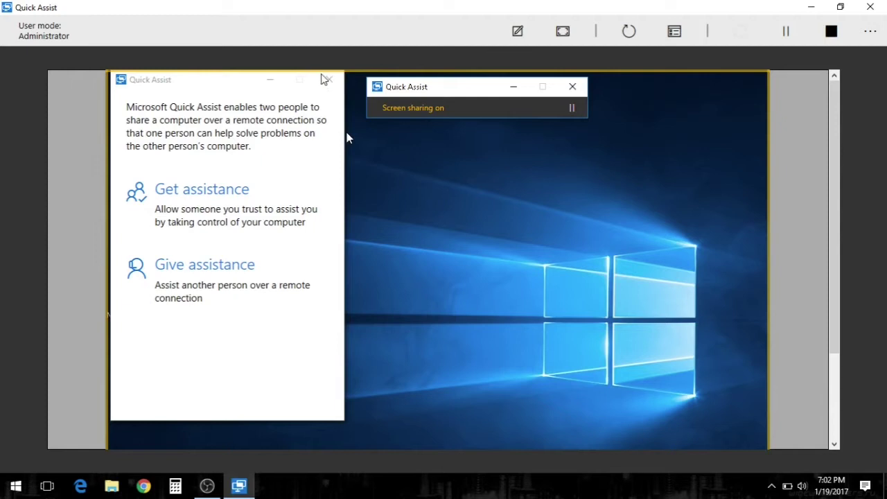
pyautogui.click(329, 82)
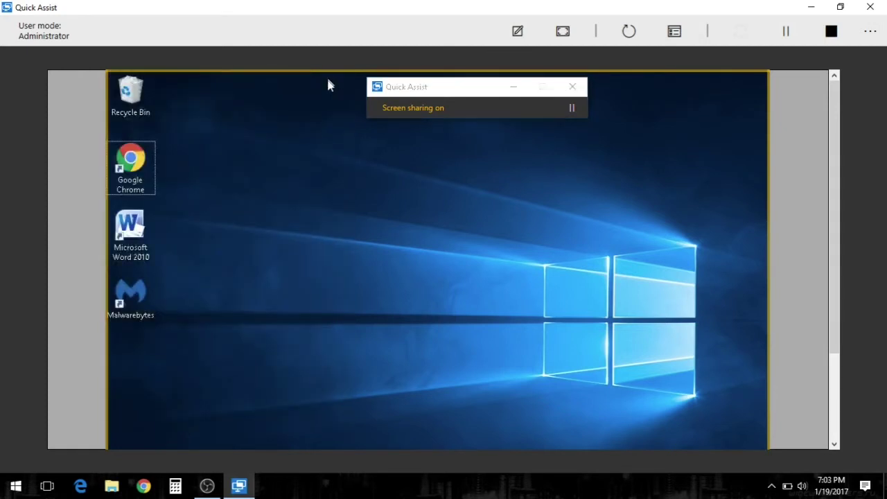
pyautogui.scroll(-2, 851, 255)
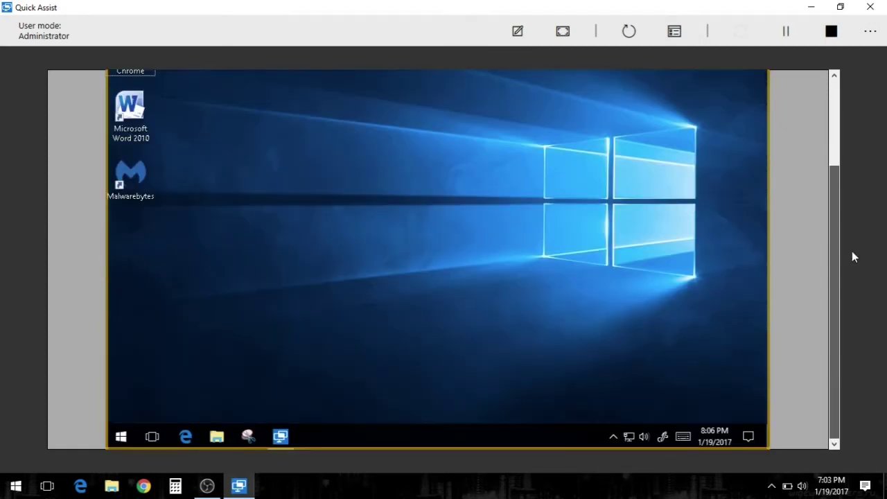
pyautogui.scroll(2, 844, 223)
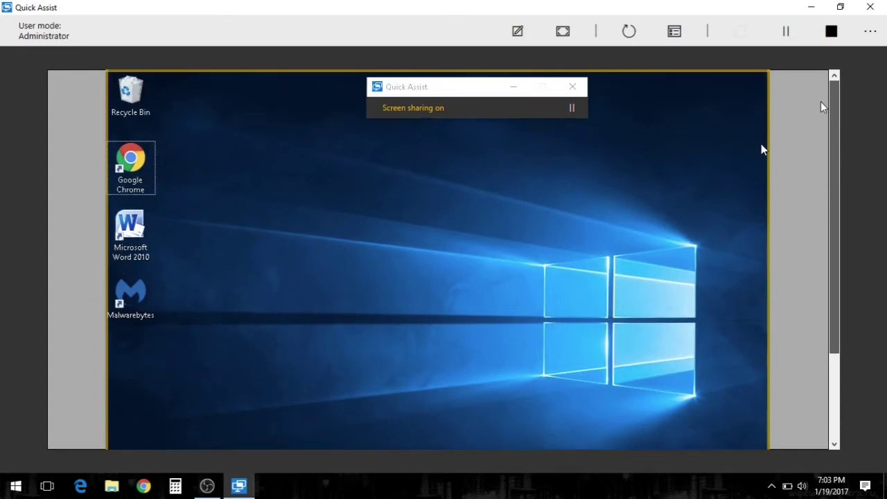
pyautogui.scroll(-2, 834, 167)
pyautogui.scroll(2, 834, 184)
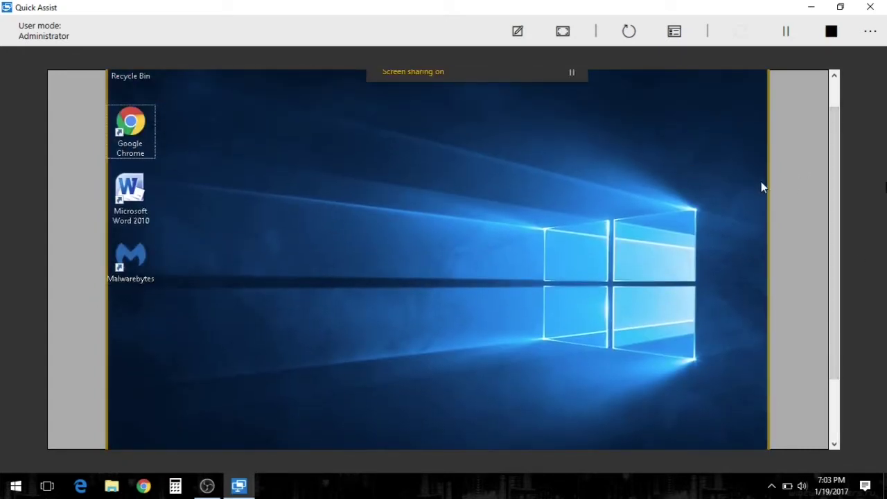
pyautogui.scroll(1, 837, 189)
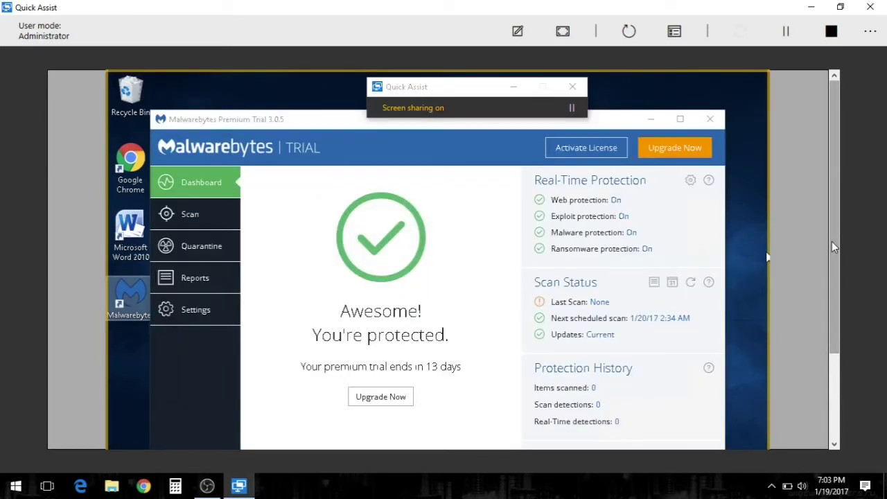
pyautogui.rightClick(834, 248)
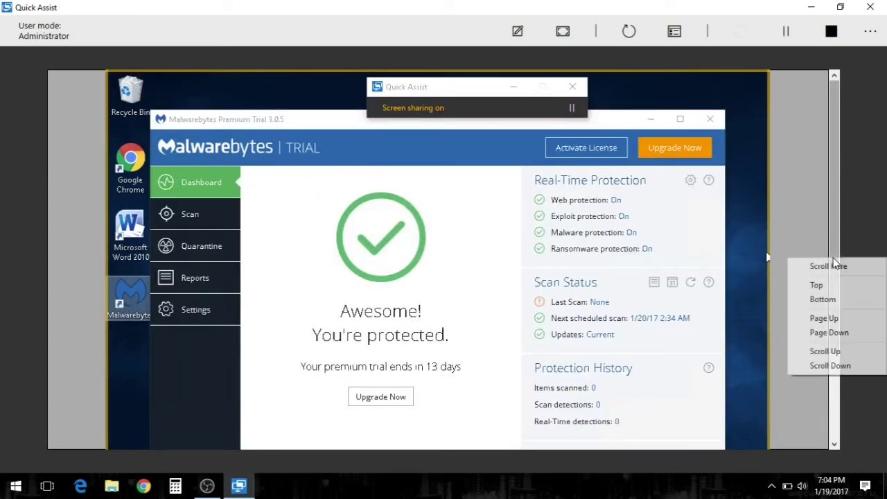
pyautogui.click(837, 216)
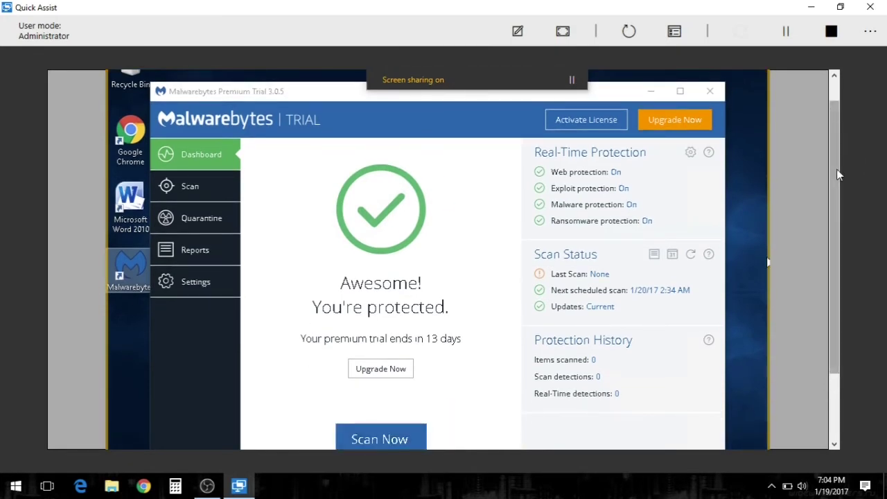
pyautogui.scroll(-1, 836, 174)
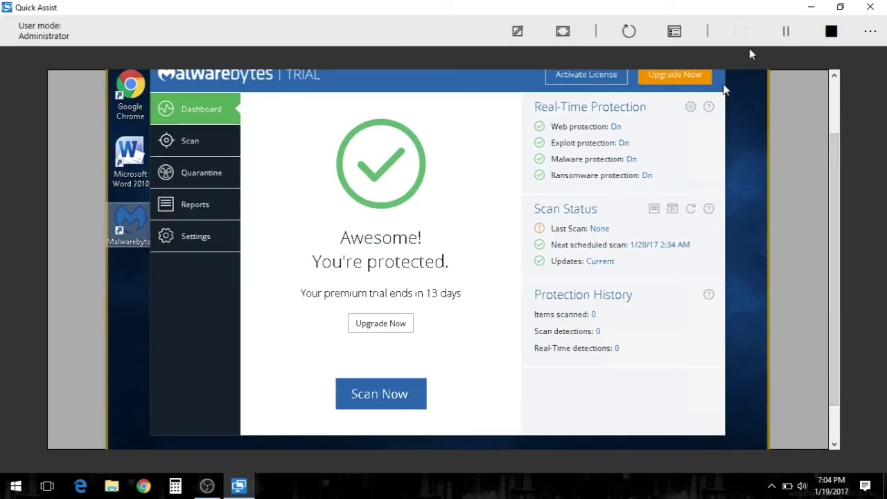
pyautogui.scroll(2, 745, 117)
pyautogui.click(715, 123)
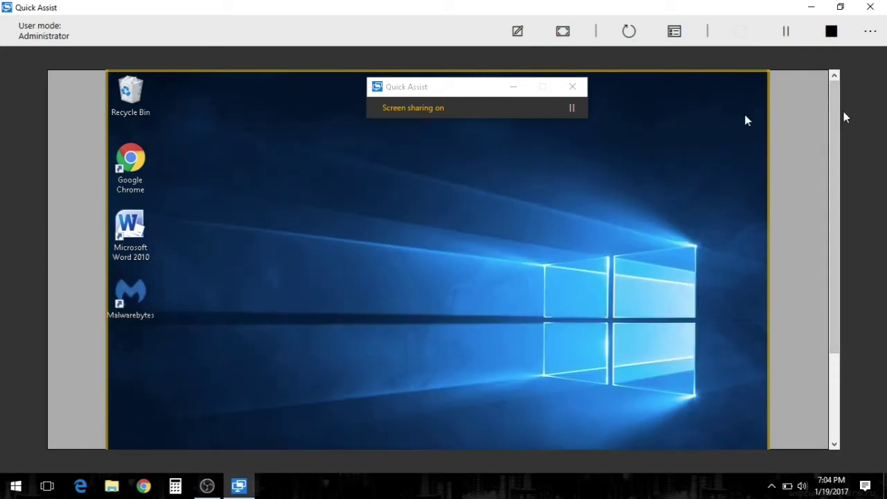
pyautogui.moveTo(835, 119); pyautogui.dragTo(831, 234)
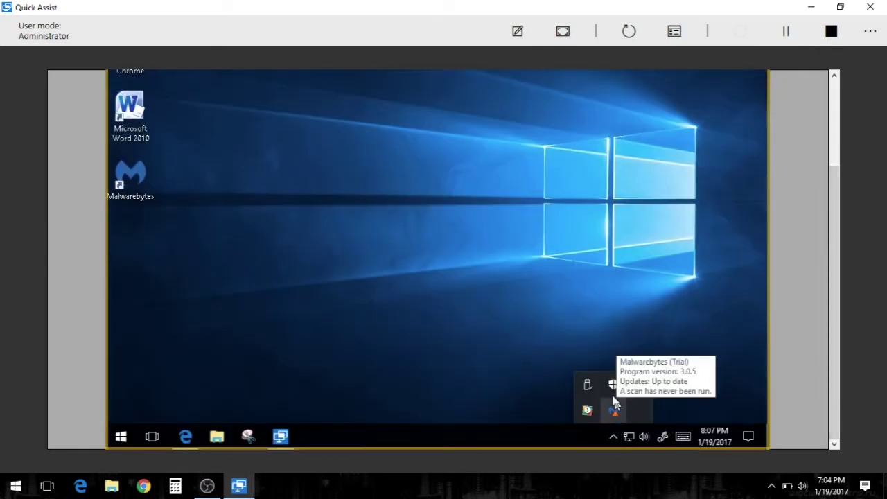
pyautogui.rightClick(612, 388)
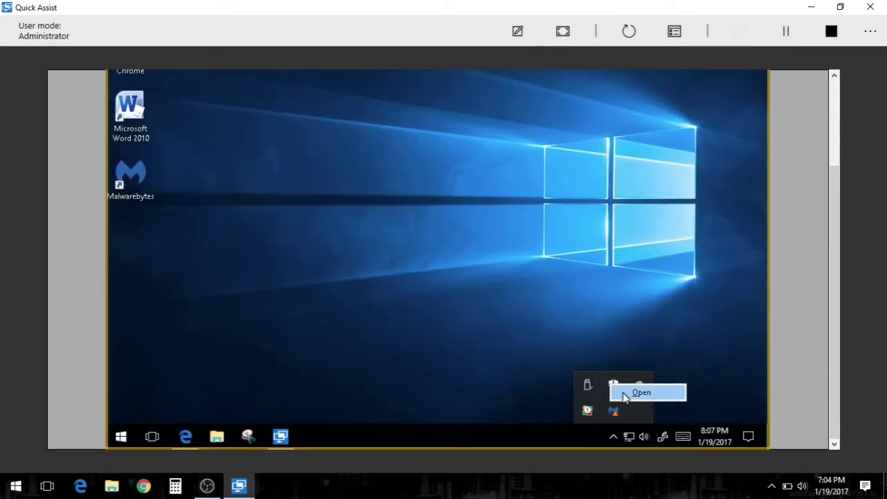
pyautogui.click(625, 392)
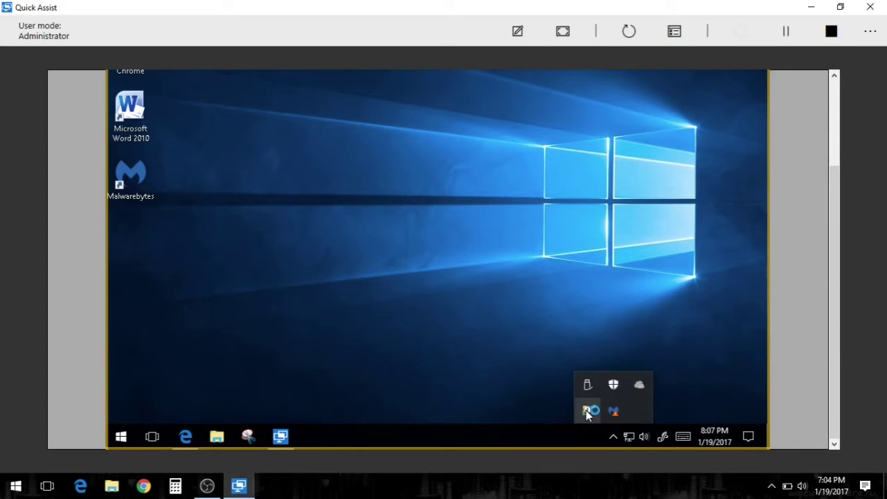
pyautogui.click(120, 437)
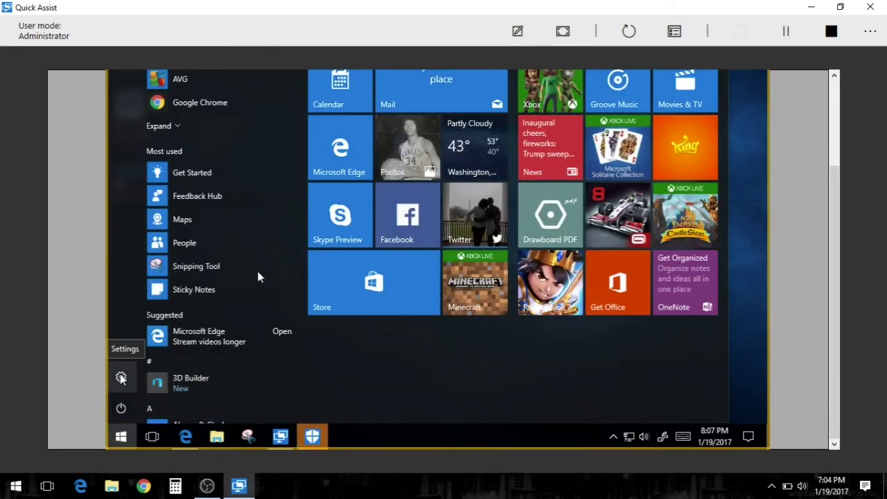
pyautogui.click(297, 148)
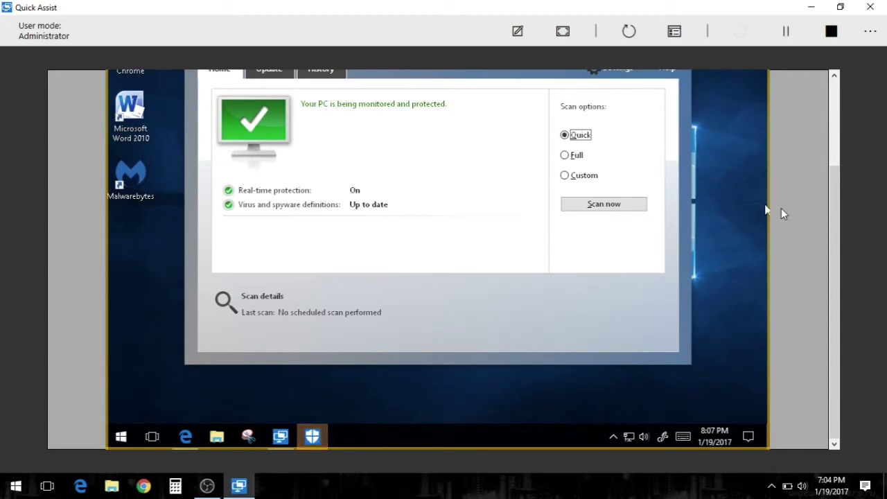
pyautogui.moveTo(832, 205); pyautogui.dragTo(829, 147)
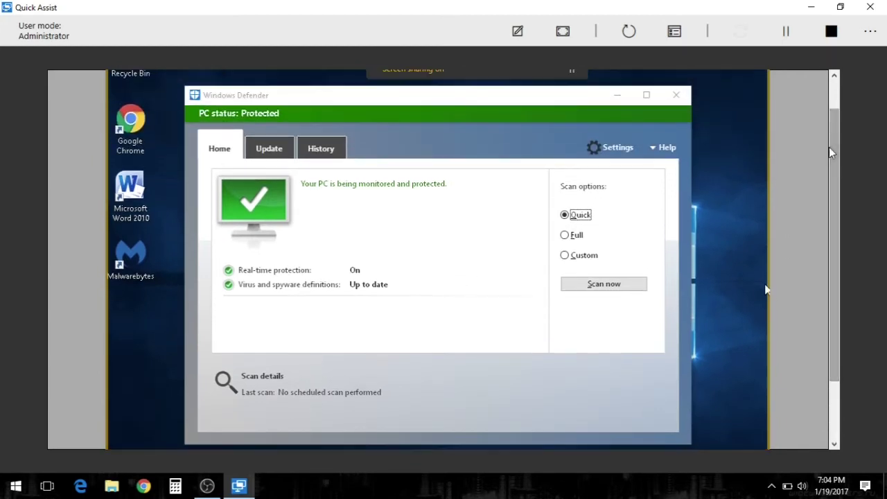
pyautogui.click(279, 150)
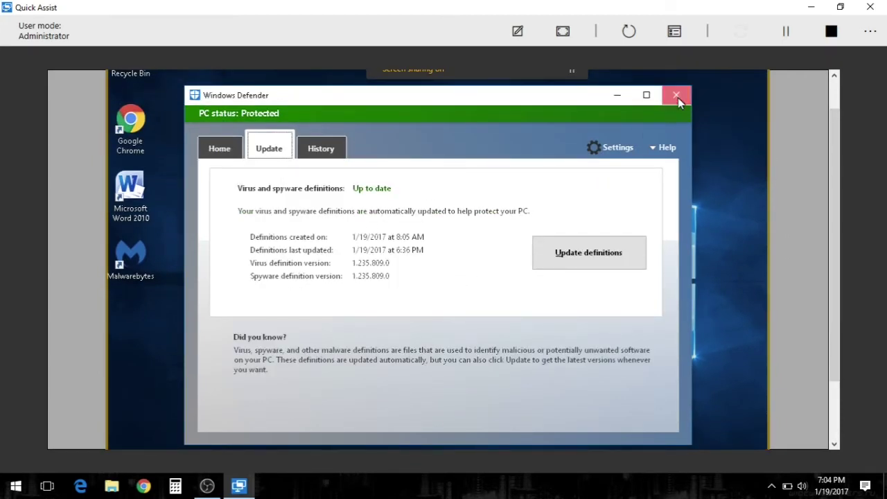
pyautogui.click(676, 97)
pyautogui.scroll(-2, 511, 302)
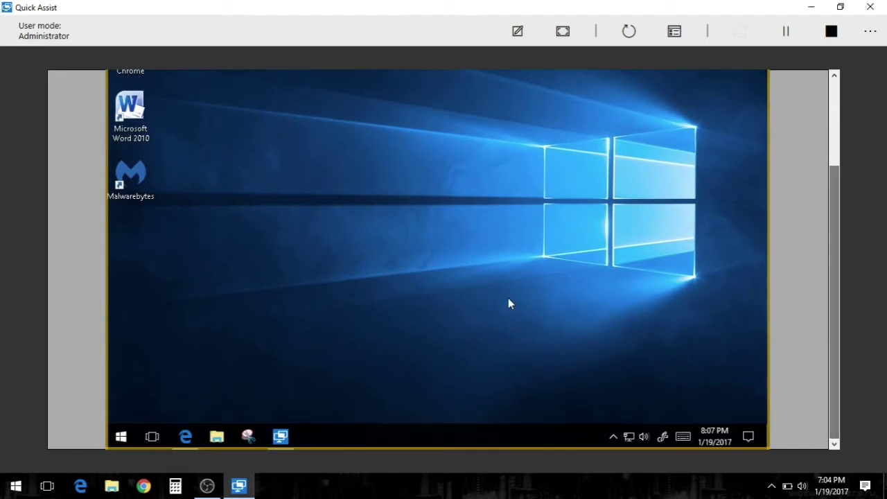
# - Review the remote System page (Windows 10 Home, 4.00 GB RAM, 32-bit) at fit-screen size, then close it
pyautogui.rightClick(122, 438)
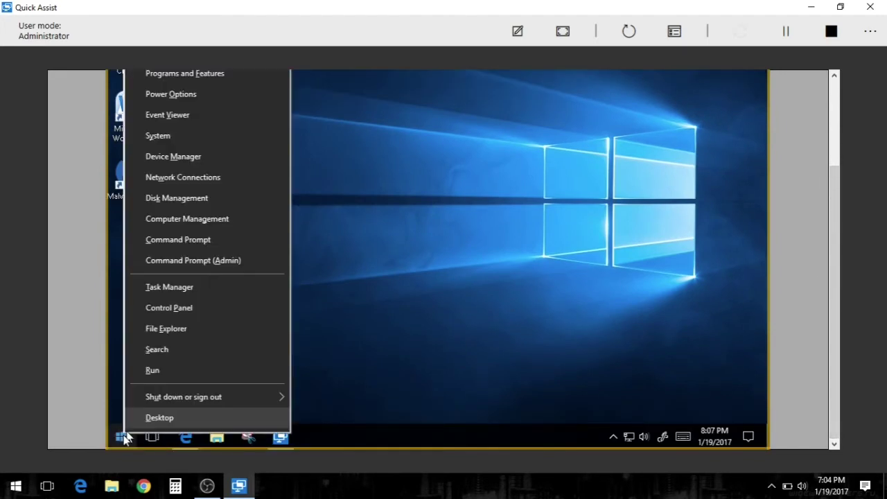
pyautogui.click(171, 139)
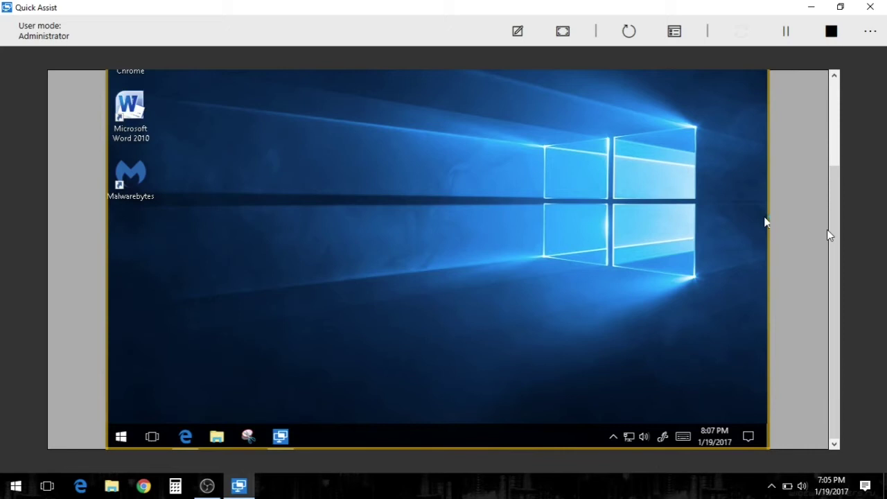
pyautogui.moveTo(832, 229); pyautogui.dragTo(826, 166)
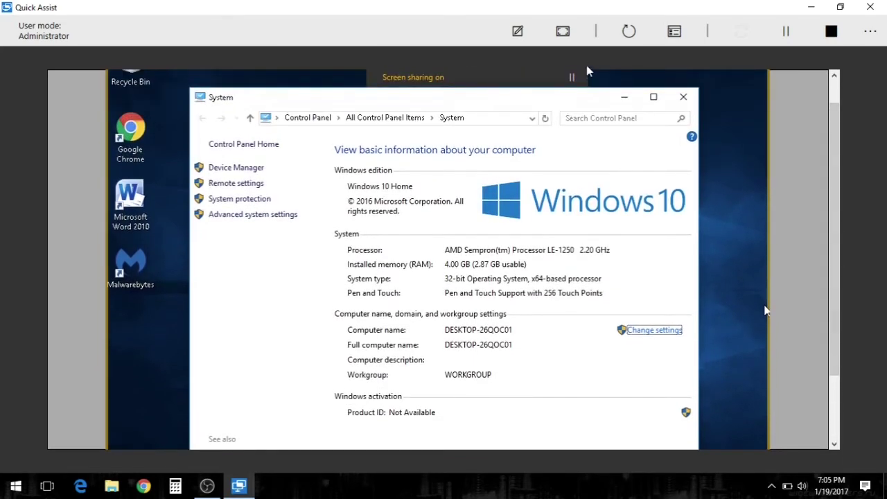
pyautogui.click(562, 35)
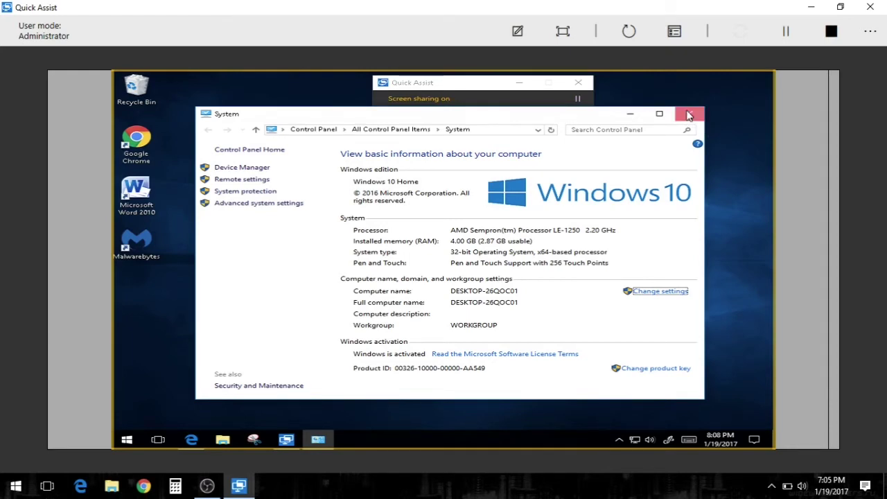
pyautogui.click(689, 115)
# - Open Programs and Features through the remote PC's Control Panel, showing 10 installed programs
pyautogui.rightClick(130, 439)
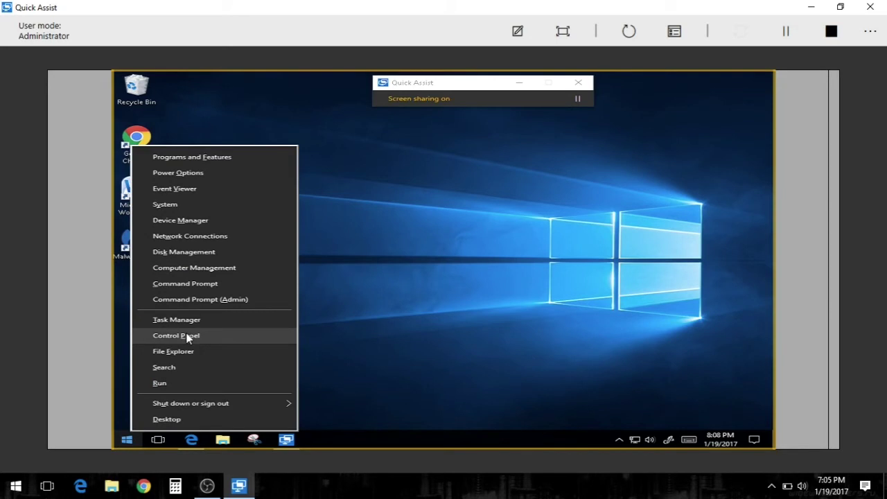
pyautogui.click(175, 335)
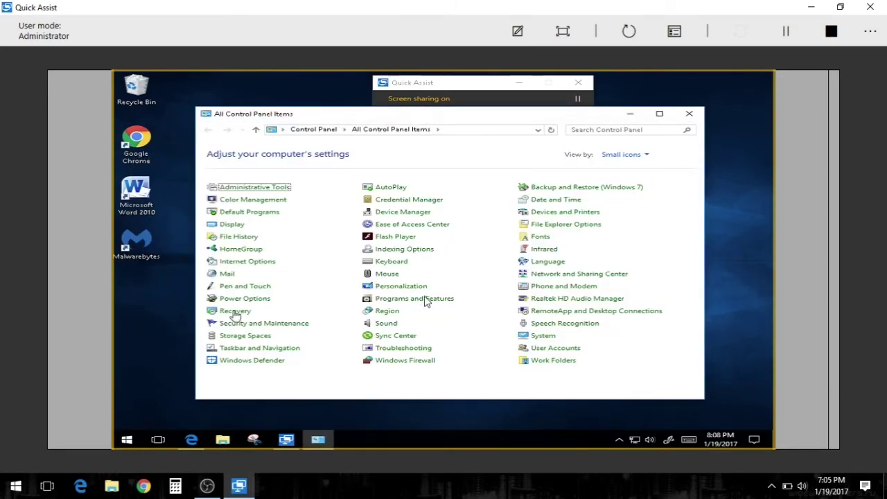
pyautogui.click(435, 299)
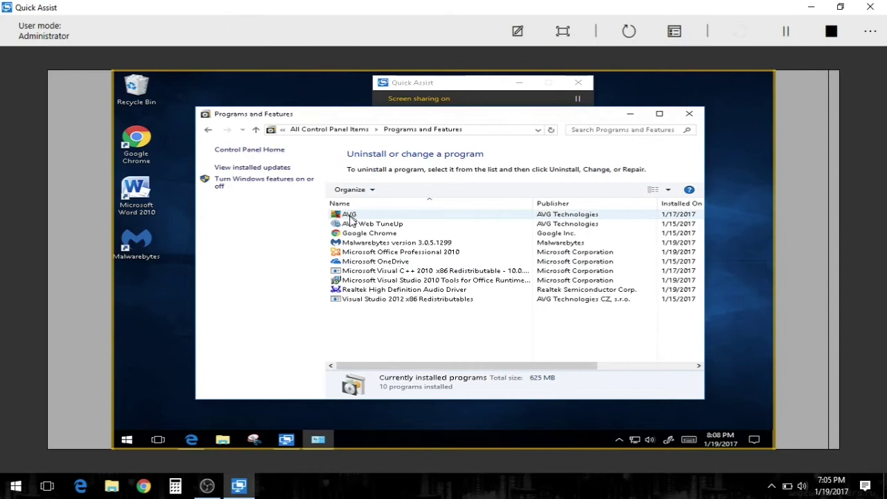
# - Uninstall AVG from its context menu and exit the restart-required notice without restarting
pyautogui.rightClick(350, 218)
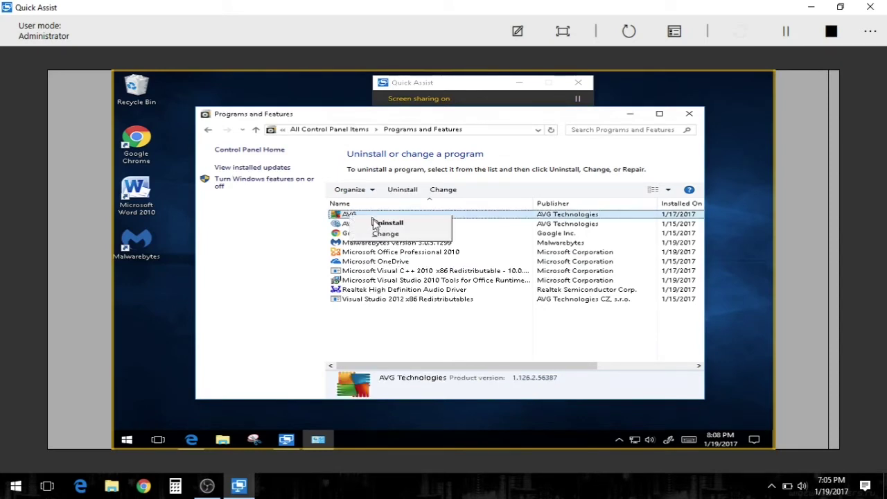
pyautogui.click(374, 223)
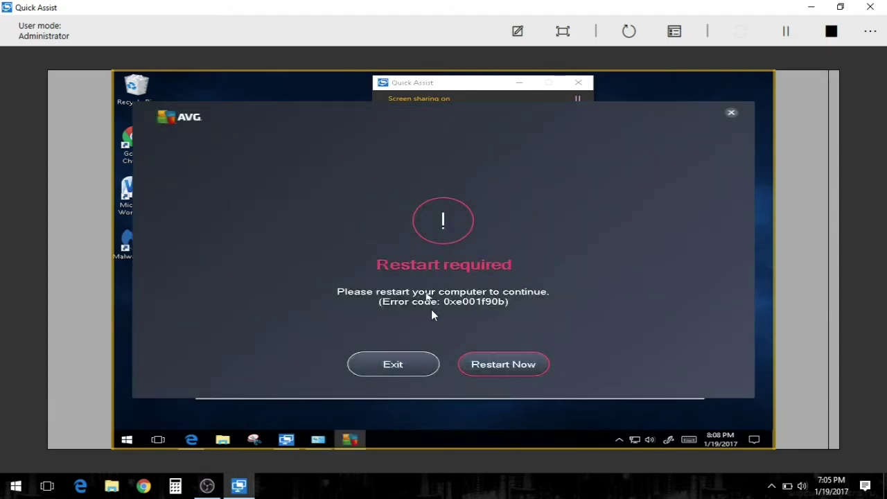
pyautogui.click(414, 368)
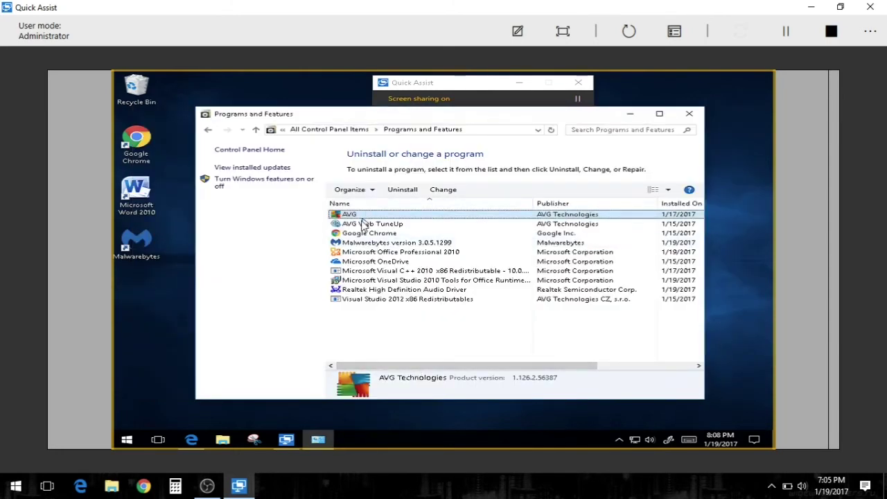
# - Uninstall AVG Web TuneUp with browser settings reverted, approve the UAC prompt, and close the feedback page
pyautogui.click(361, 224)
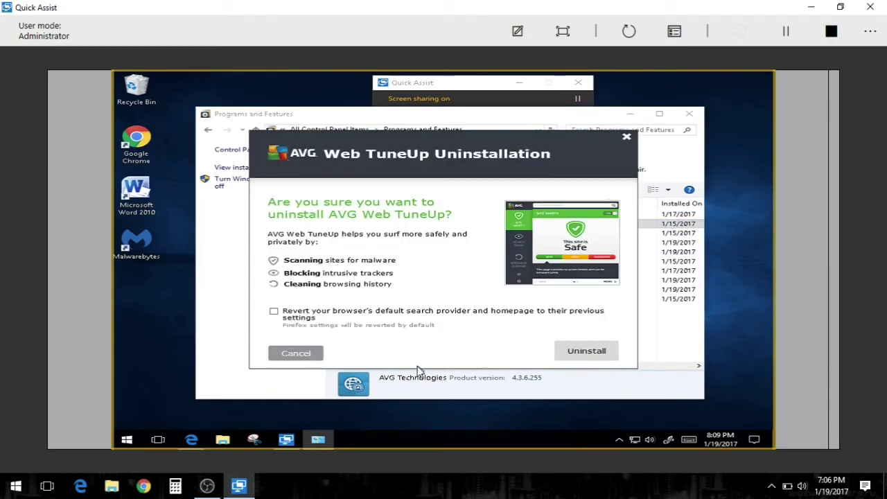
pyautogui.click(570, 355)
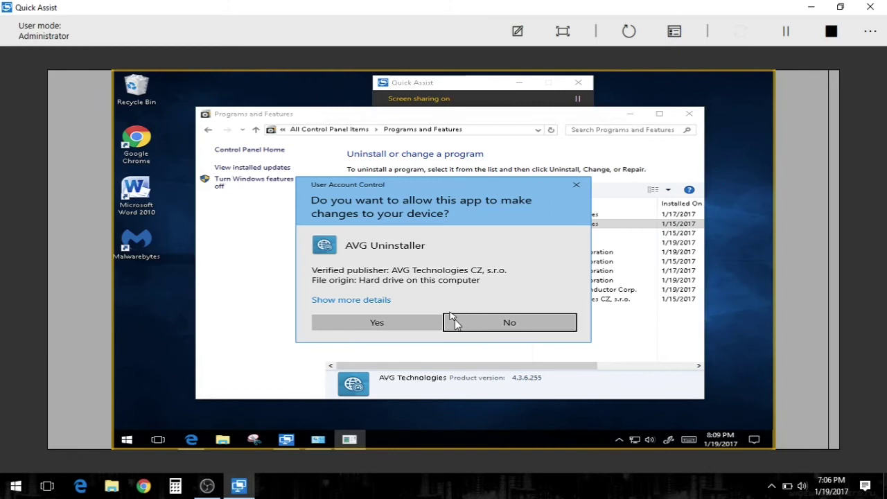
pyautogui.click(454, 320)
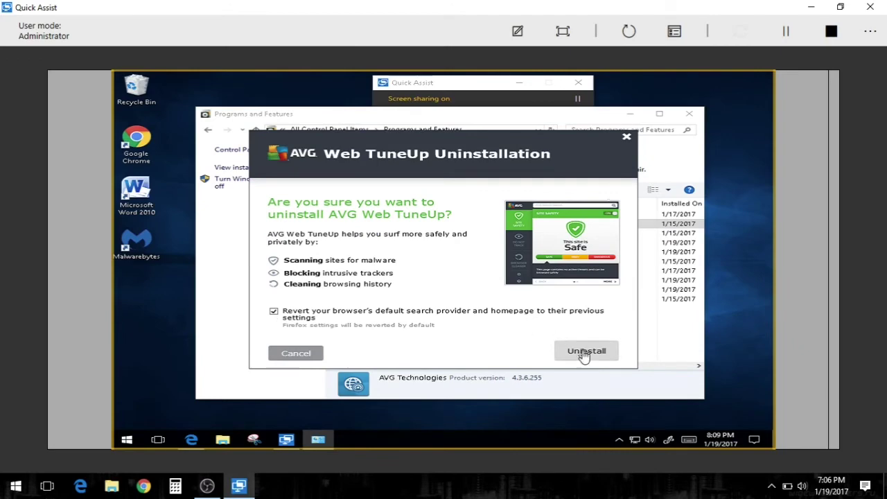
pyautogui.click(585, 352)
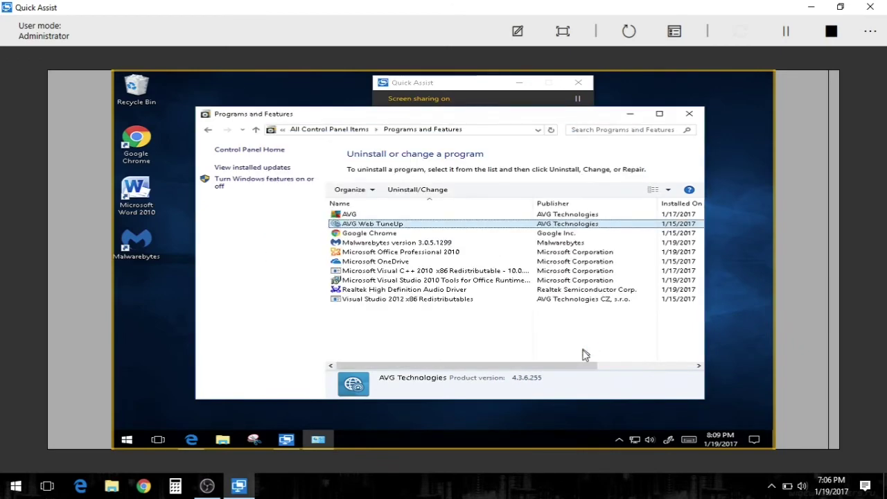
pyautogui.click(400, 323)
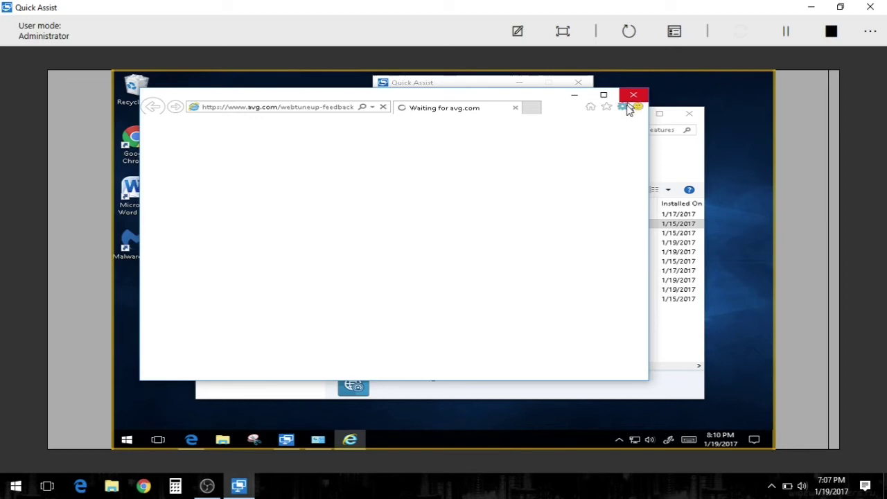
pyautogui.click(634, 97)
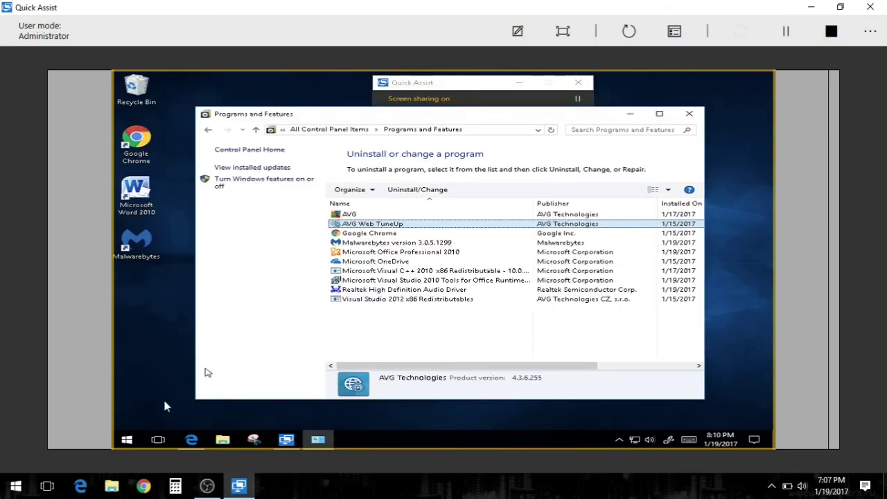
pyautogui.click(127, 440)
# - Dismiss the remote Start menu, fit the remote screen, and turn on Annotate mode
pyautogui.click(159, 428)
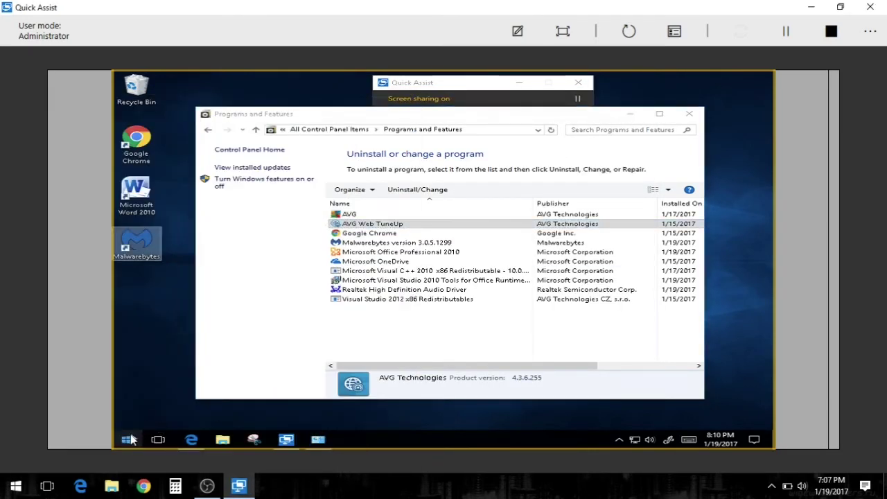
pyautogui.click(129, 440)
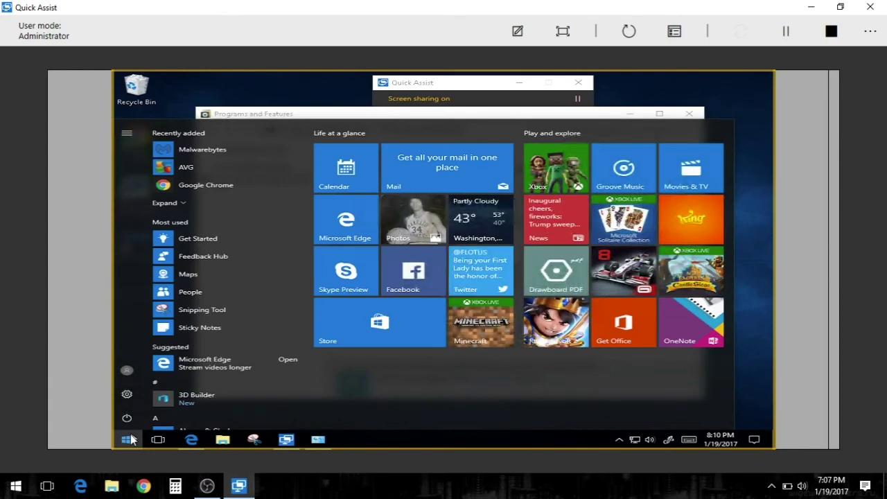
pyautogui.write('in')
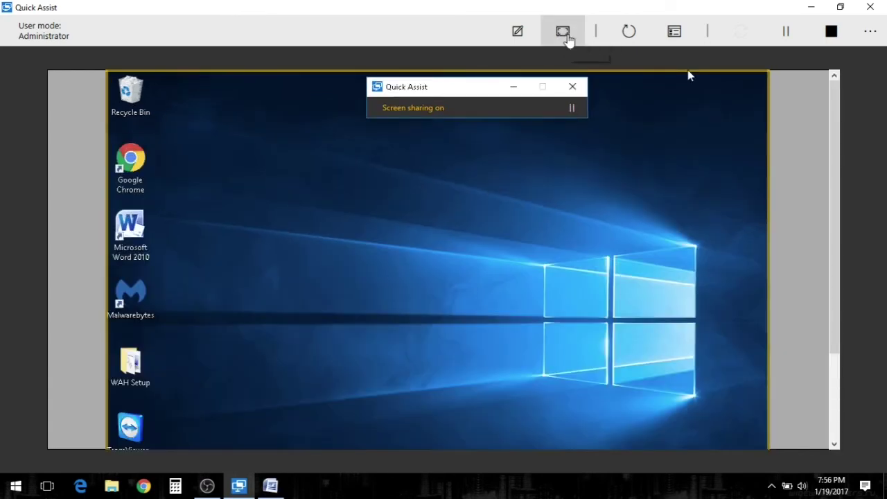
pyautogui.click(564, 32)
pyautogui.click(519, 31)
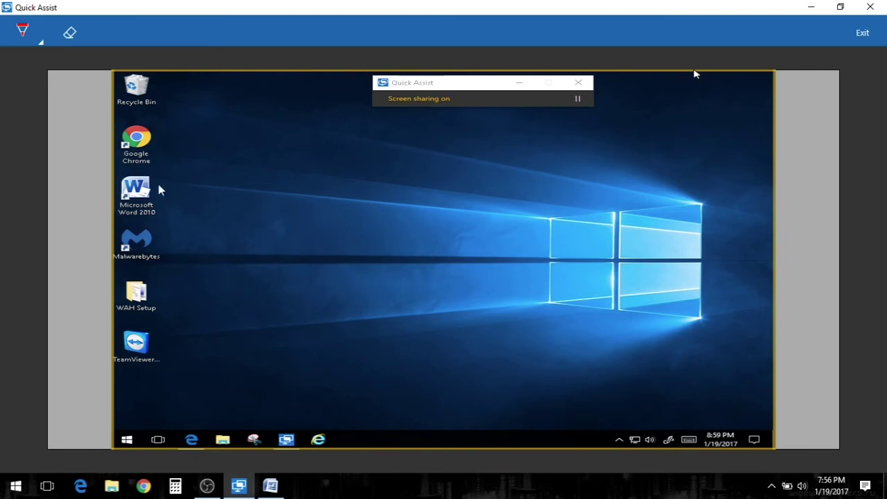
# - Switch the pen to yellow and circle the Malwarebytes icon
pyautogui.click(29, 40)
pyautogui.click(158, 35)
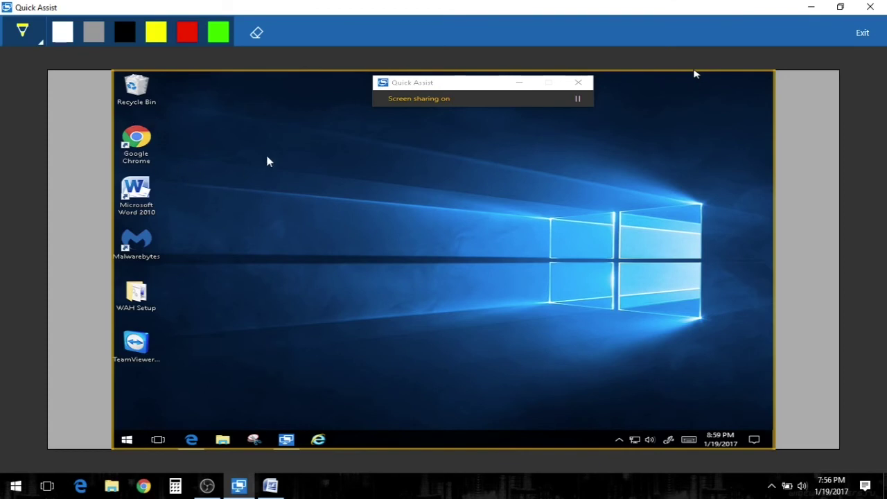
pyautogui.moveTo(286, 165)
pyautogui.mouseDown()
pyautogui.moveTo(179, 195)
pyautogui.moveTo(115, 243)
pyautogui.moveTo(138, 267)
pyautogui.moveTo(167, 234)
pyautogui.mouseUp()
# - Write 'HI' in yellow beside it, then erase all the annotations
pyautogui.moveTo(244, 218); pyautogui.dragTo(234, 305)
pyautogui.moveTo(232, 271); pyautogui.dragTo(287, 270)
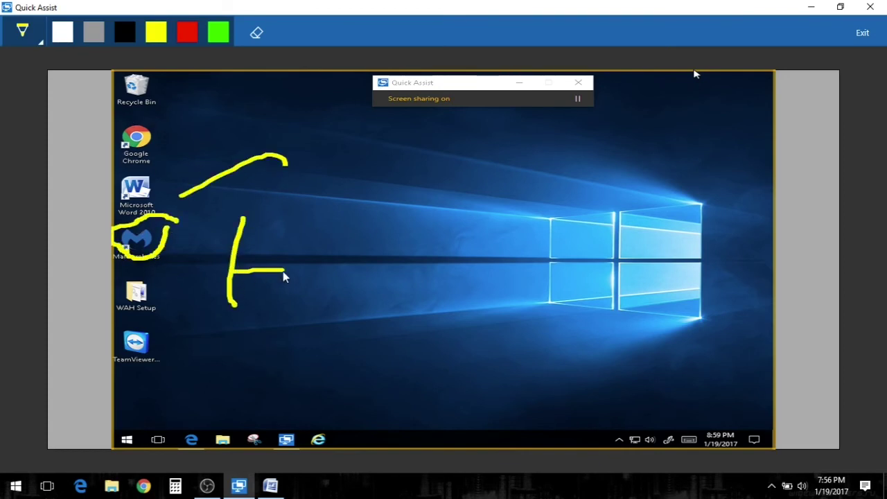
pyautogui.moveTo(305, 225); pyautogui.dragTo(286, 271)
pyautogui.moveTo(333, 229)
pyautogui.mouseDown()
pyautogui.moveTo(385, 225)
pyautogui.moveTo(360, 278)
pyautogui.moveTo(392, 314)
pyautogui.mouseUp()
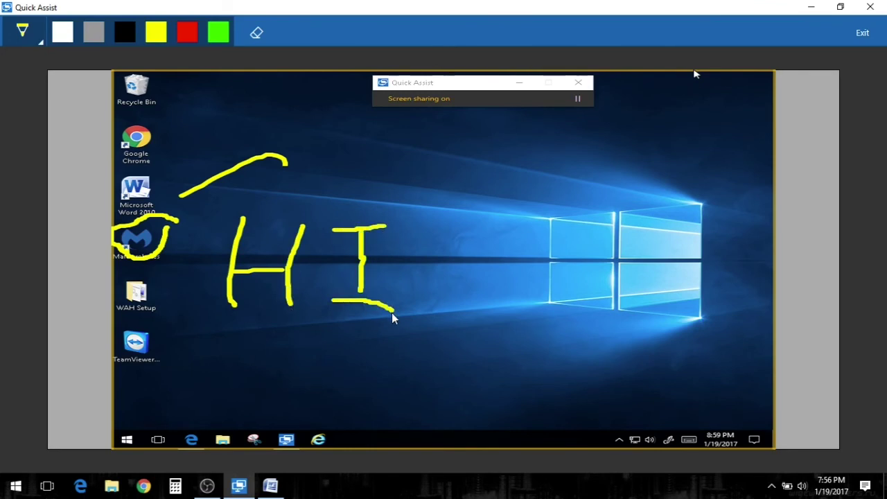
pyautogui.click(255, 33)
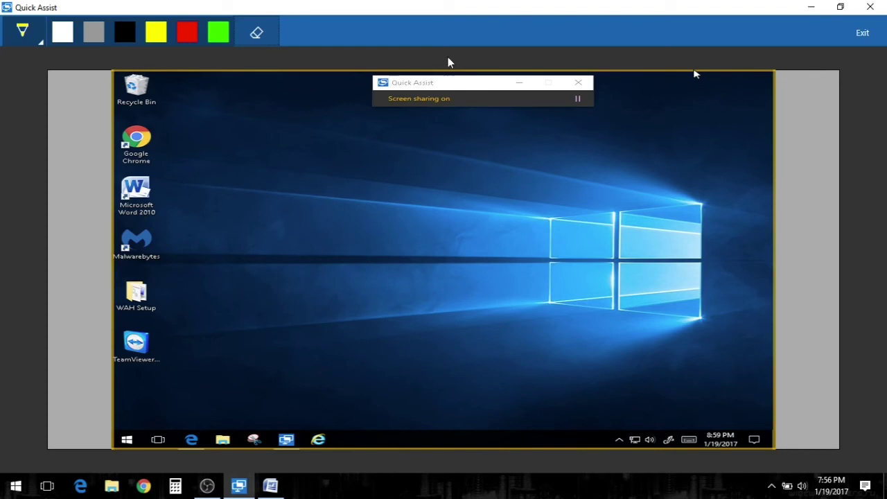
# - Exit annotation mode and toggle Actual Size off and back to a fitted view
pyautogui.click(862, 34)
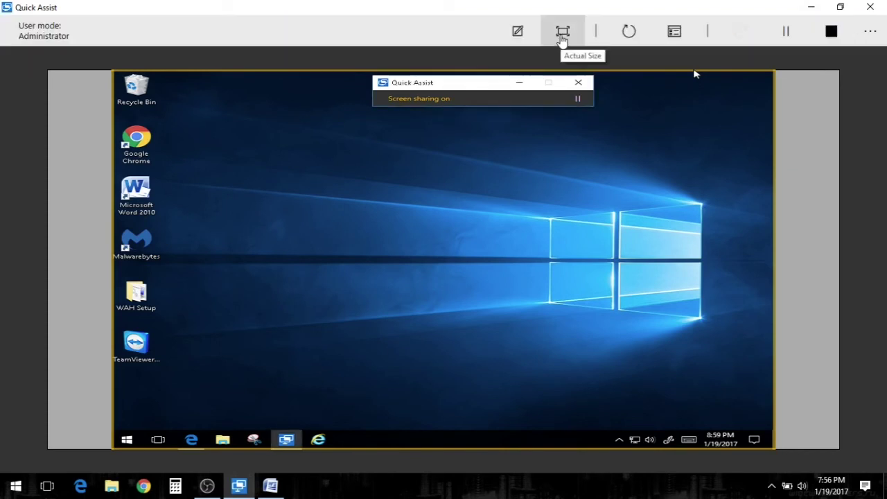
pyautogui.click(563, 35)
pyautogui.click(563, 34)
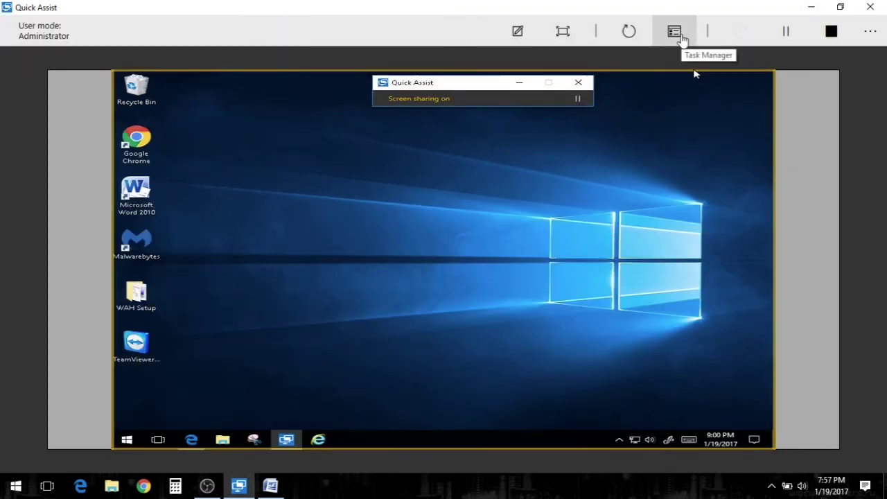
# - Open Task Manager on the remote PC from the toolbar, then close it
pyautogui.click(680, 37)
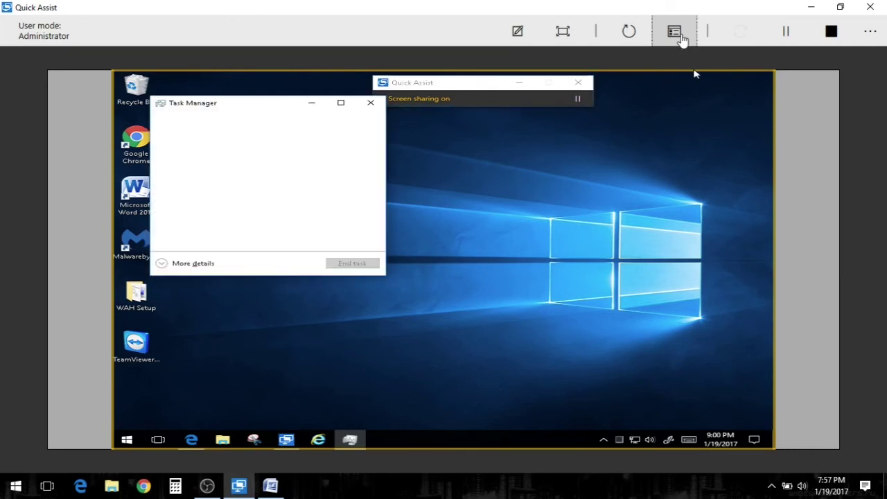
pyautogui.rightClick(236, 111)
pyautogui.click(370, 102)
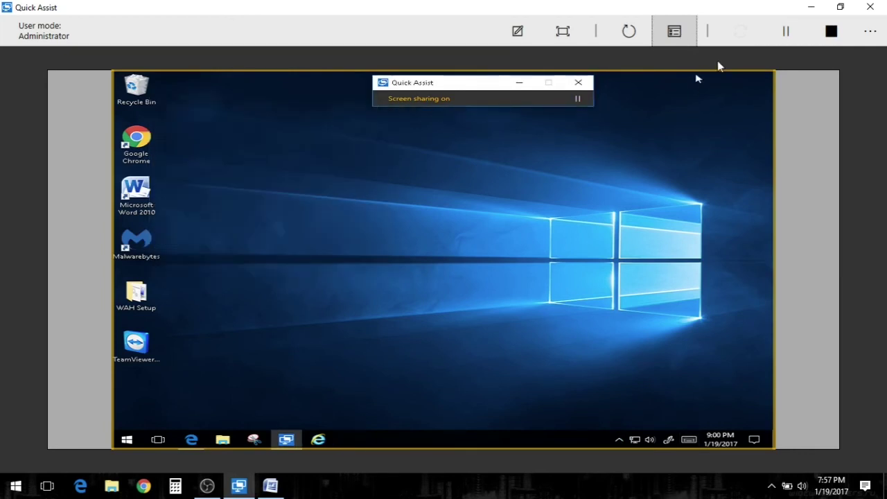
# - Pause and resume sharing, then restart the remote PC immediately so the session reconnects
pyautogui.click(785, 31)
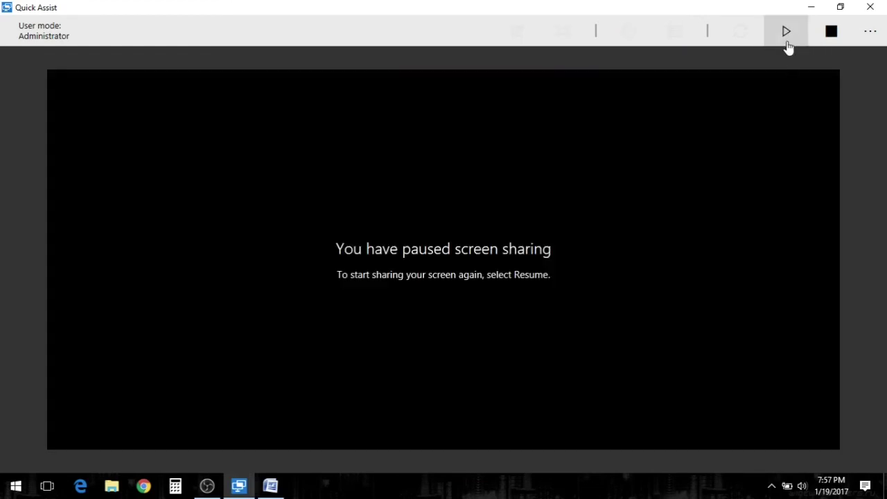
pyautogui.click(786, 31)
pyautogui.click(628, 31)
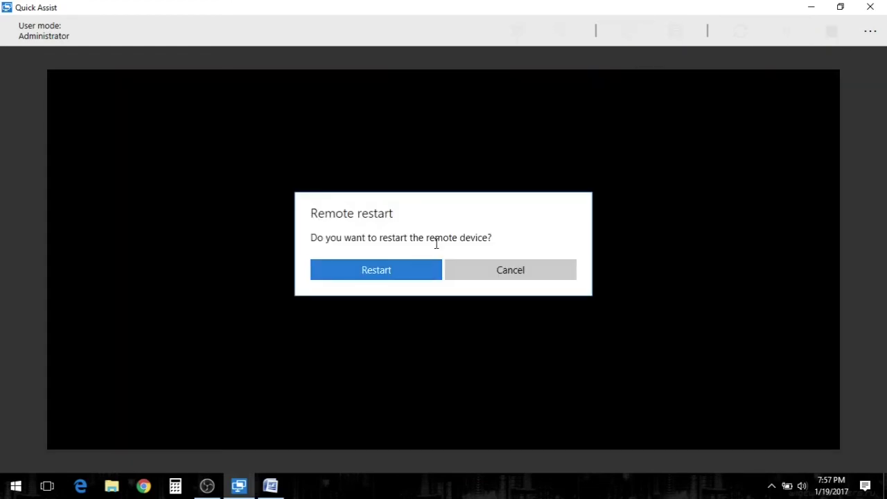
pyautogui.click(392, 269)
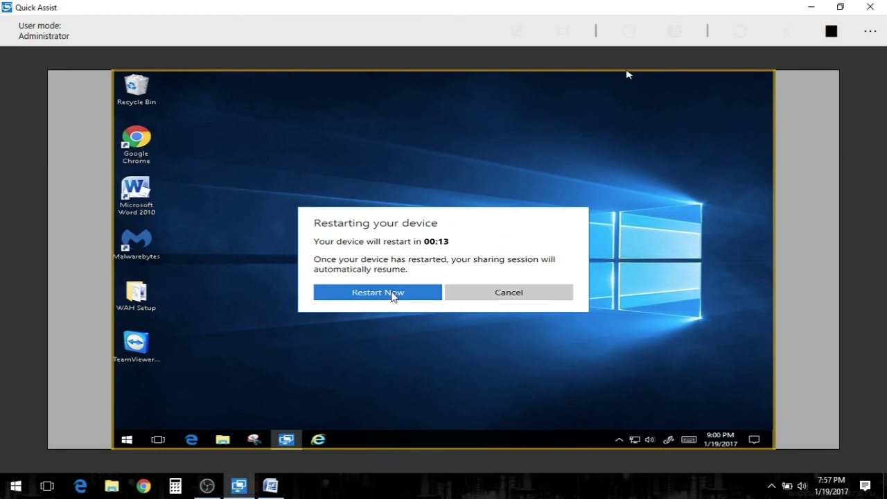
pyautogui.click(391, 294)
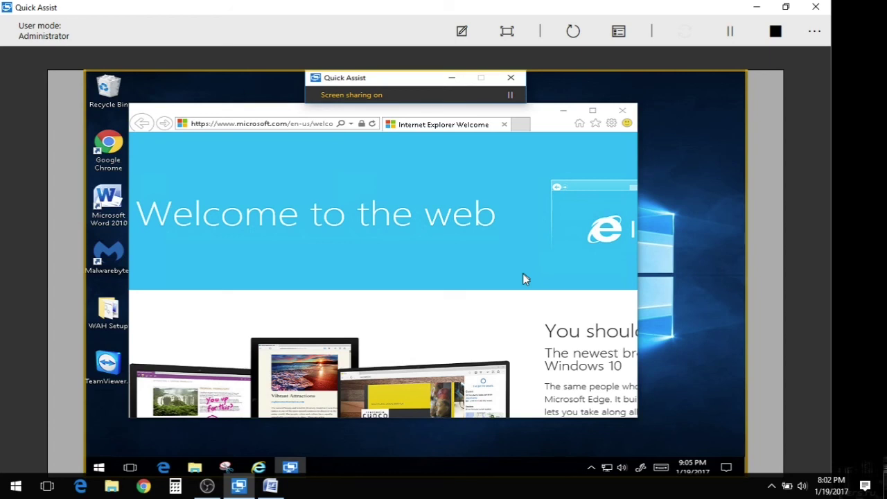
# - Close the remote Internet Explorer 'Welcome to the web' window, returning to the desktop
pyautogui.click(622, 110)
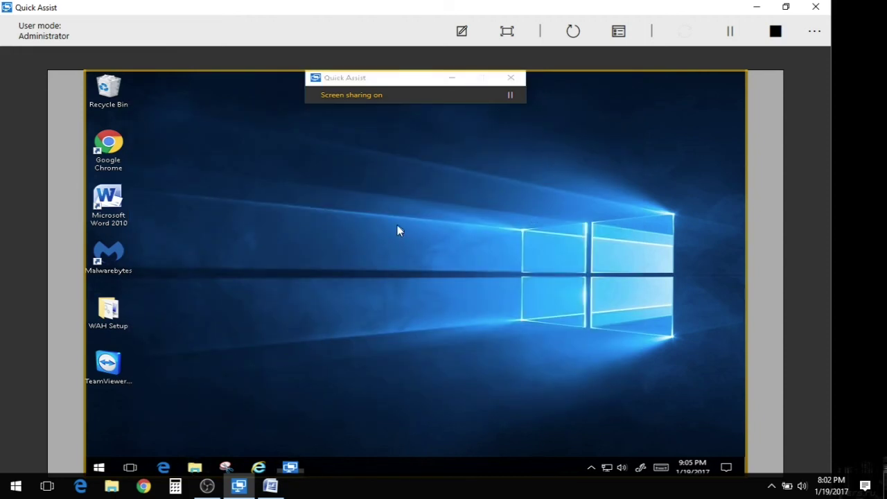
pyautogui.click(388, 293)
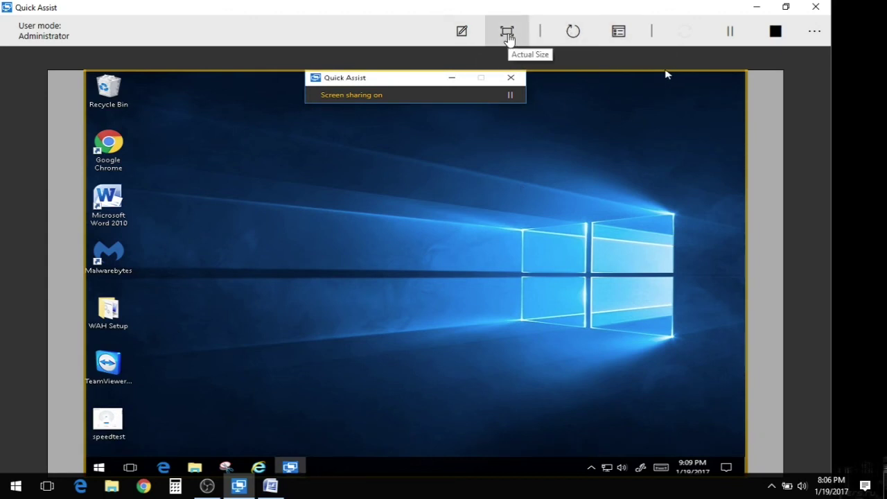
# - Close the remote PC's Quick Assist window and confirm Close in the dialog
pyautogui.click(7, 9)
pyautogui.press('Escape')
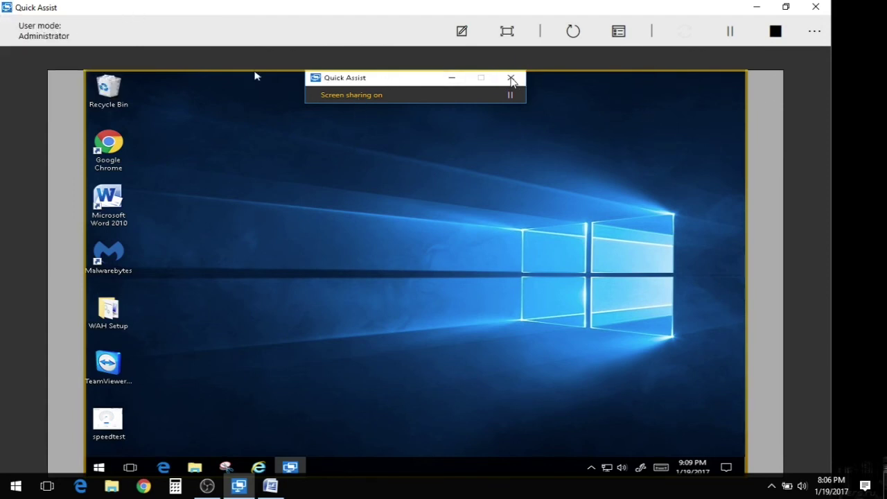
pyautogui.click(511, 79)
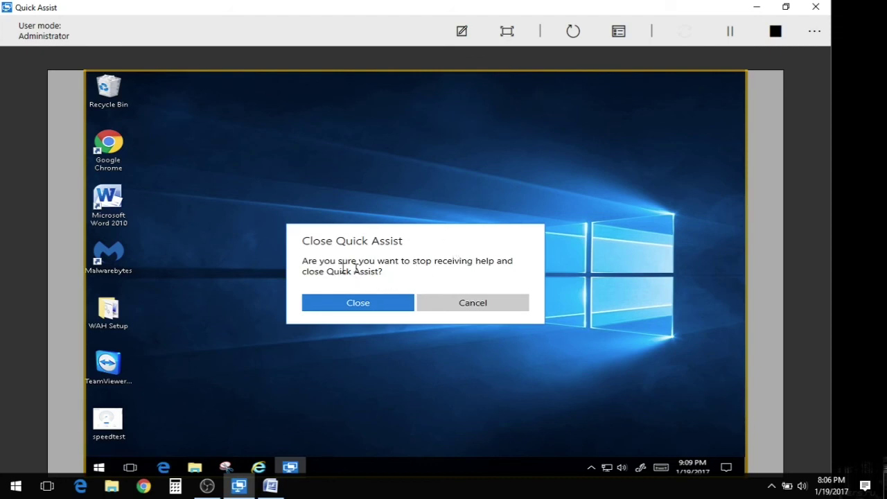
pyautogui.click(365, 309)
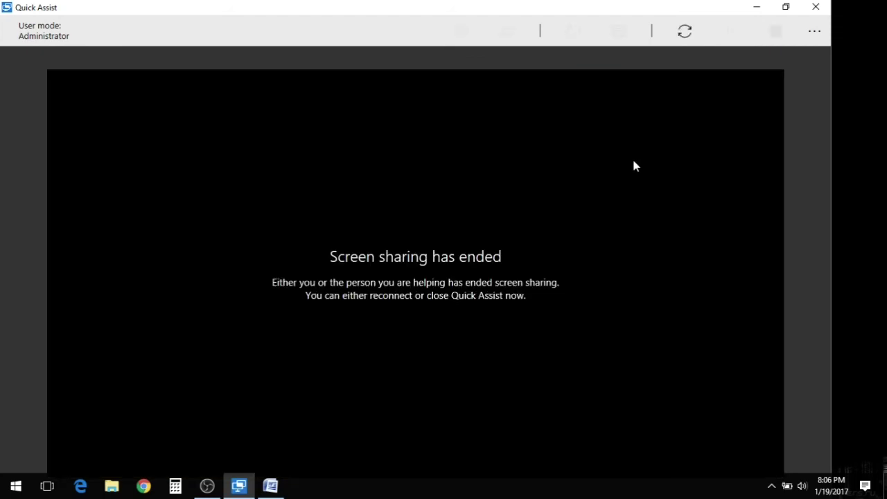